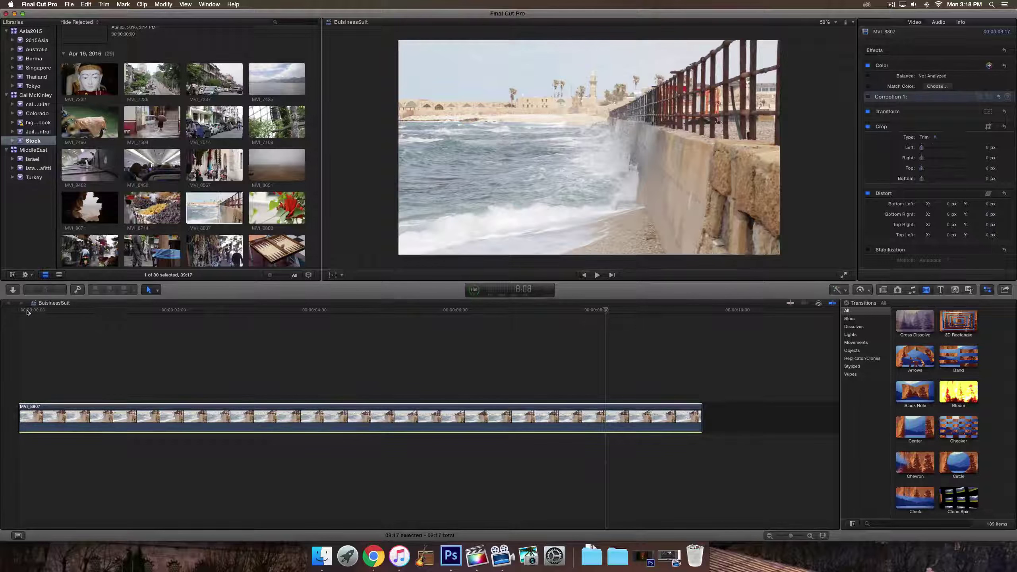
- Preview the waves clip from the start before stabilizing it
{"action": "left_click", "coordinate": [7, 313]}
{"action": "key", "text": "space"}
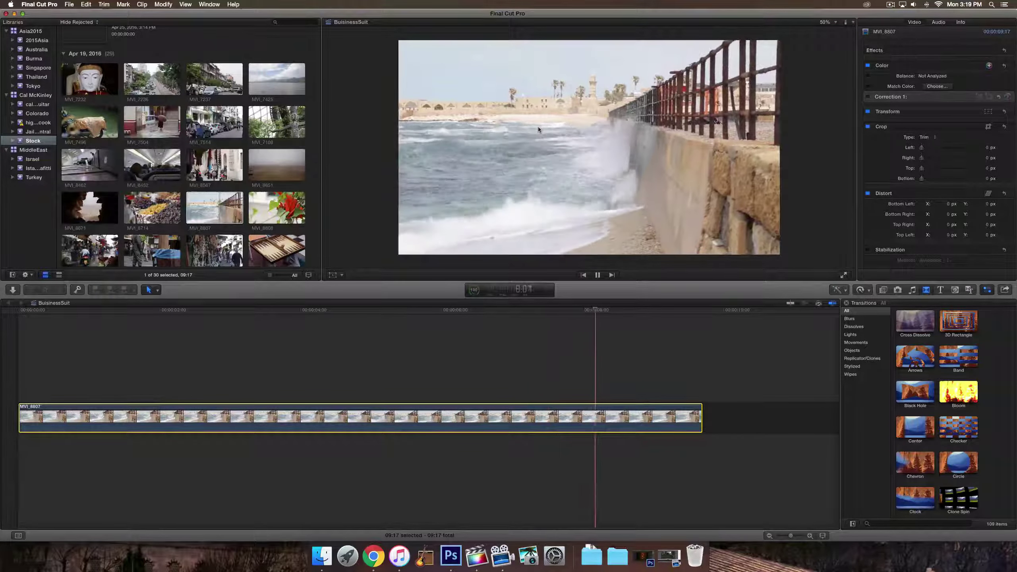
{"action": "key", "text": "space"}
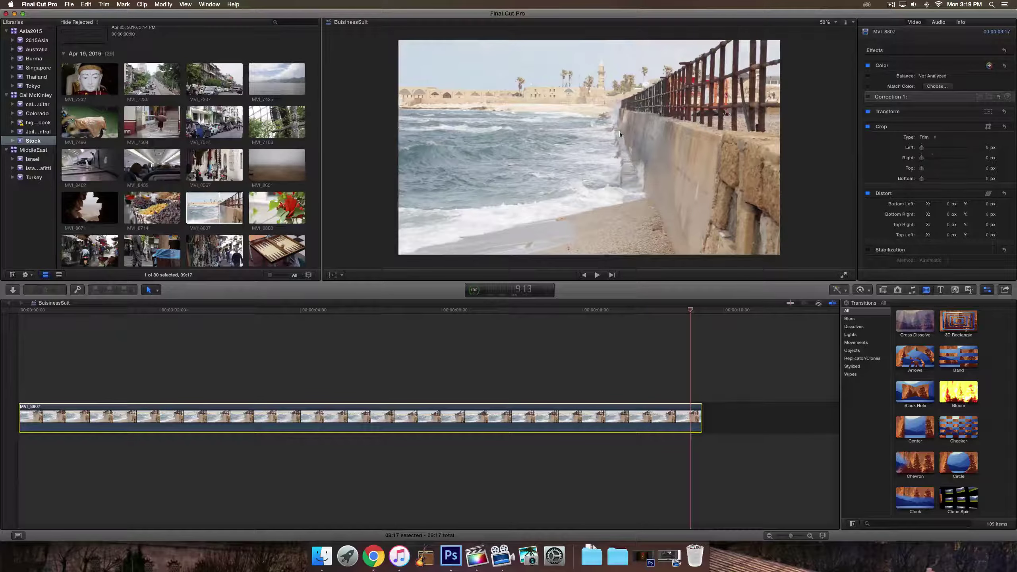
{"action": "left_click", "coordinate": [14, 312]}
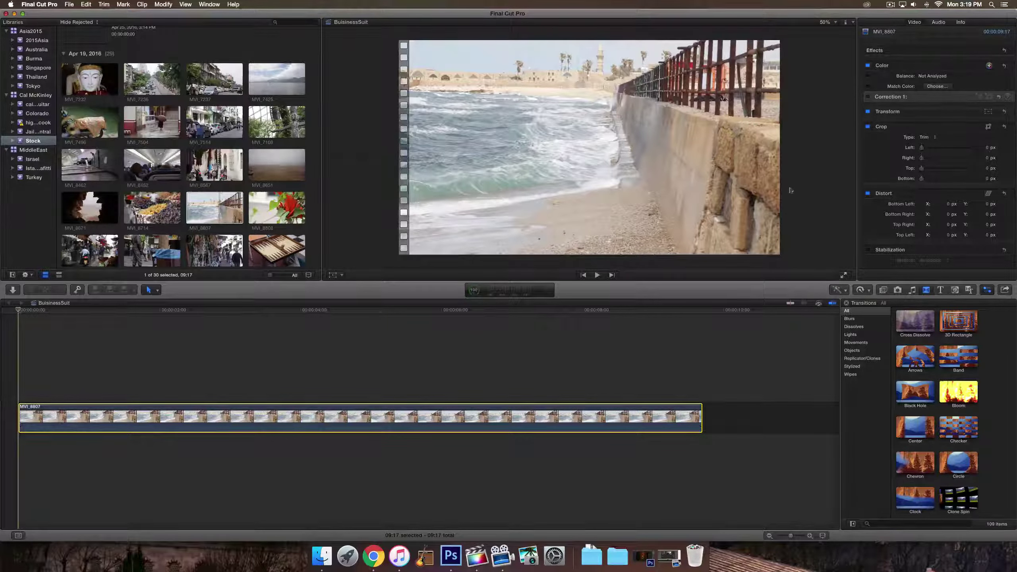
- Turn on Stabilization for the waves clip in the Video inspector
{"action": "scroll", "coordinate": [970, 129], "scroll_direction": "down", "scroll_amount": 3}
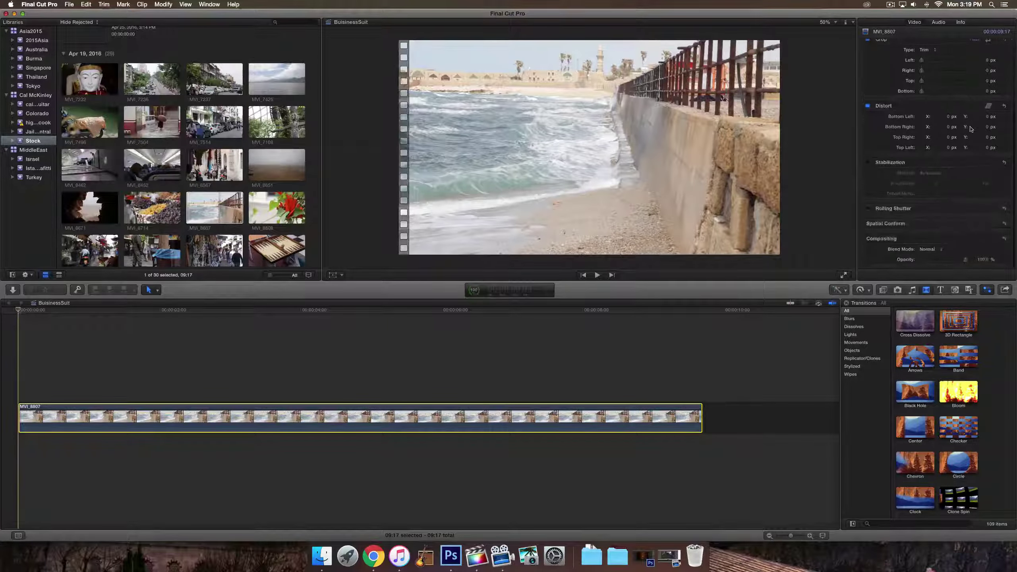
{"action": "scroll", "coordinate": [970, 128], "scroll_direction": "up", "scroll_amount": 4}
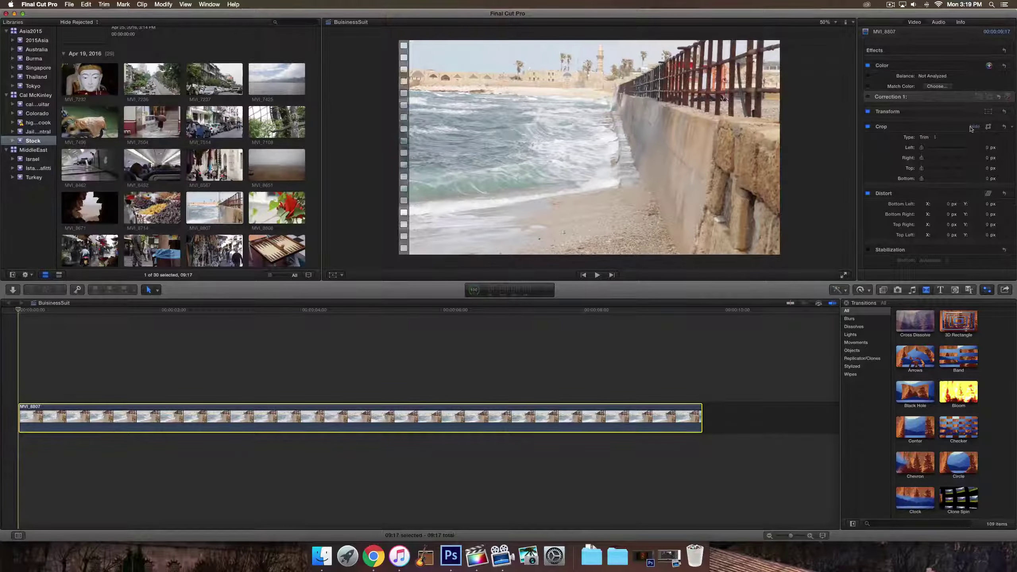
{"action": "scroll", "coordinate": [876, 214], "scroll_direction": "down", "scroll_amount": 2}
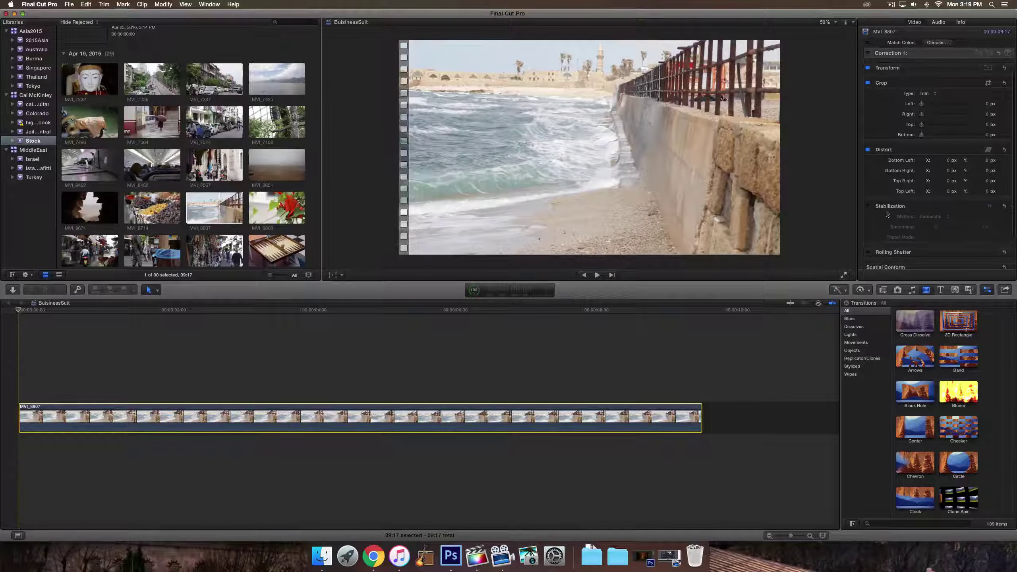
{"action": "mouse_move", "coordinate": [901, 209]}
{"action": "left_click", "coordinate": [868, 206]}
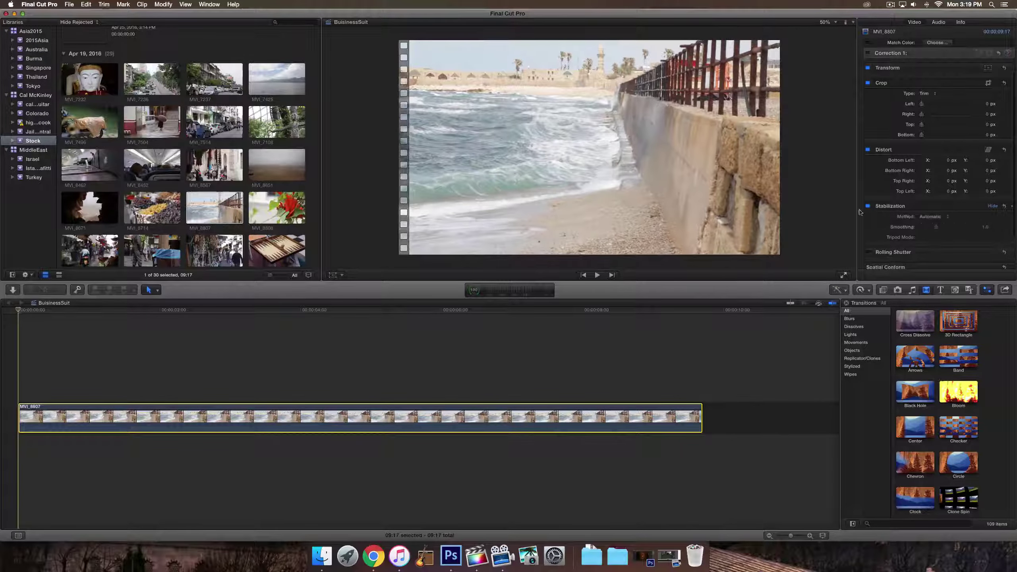
{"action": "mouse_move", "coordinate": [875, 209]}
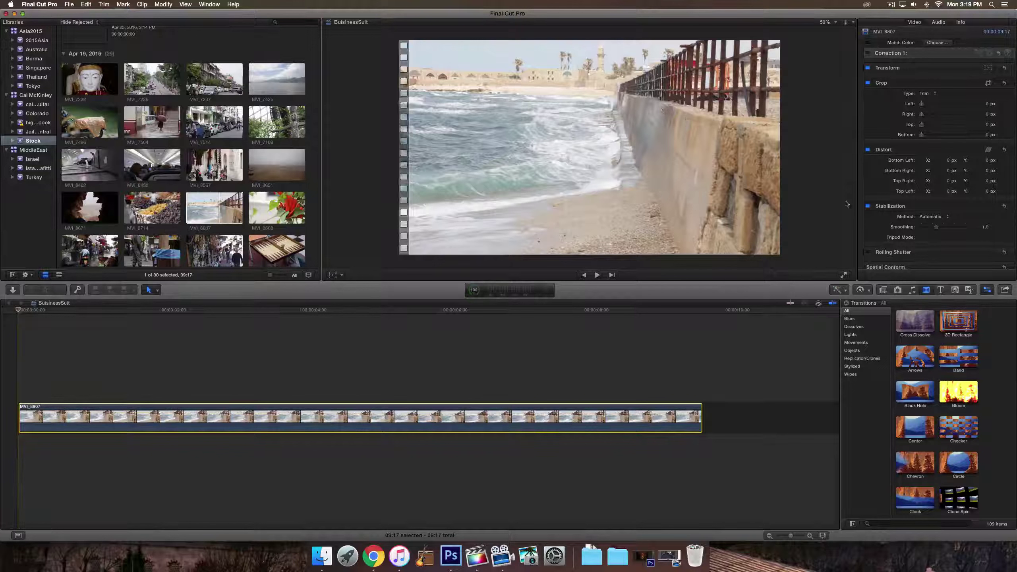
- Try the stabilization Method options, including InertiaCam, and settle on Automatic
{"action": "left_click", "coordinate": [932, 218]}
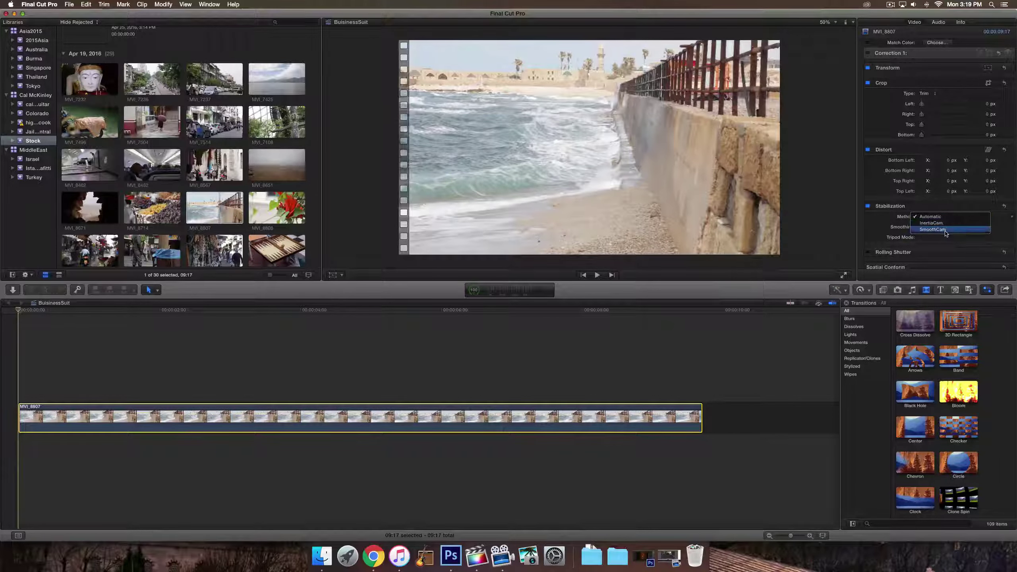
{"action": "left_click", "coordinate": [927, 236]}
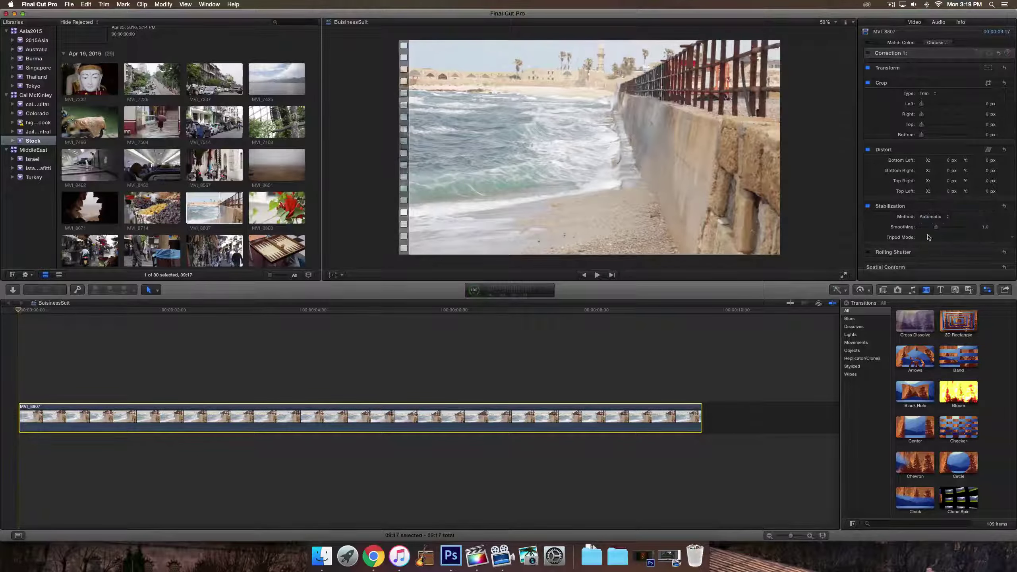
{"action": "left_click", "coordinate": [932, 216]}
{"action": "left_click", "coordinate": [931, 223]}
{"action": "left_click", "coordinate": [933, 217]}
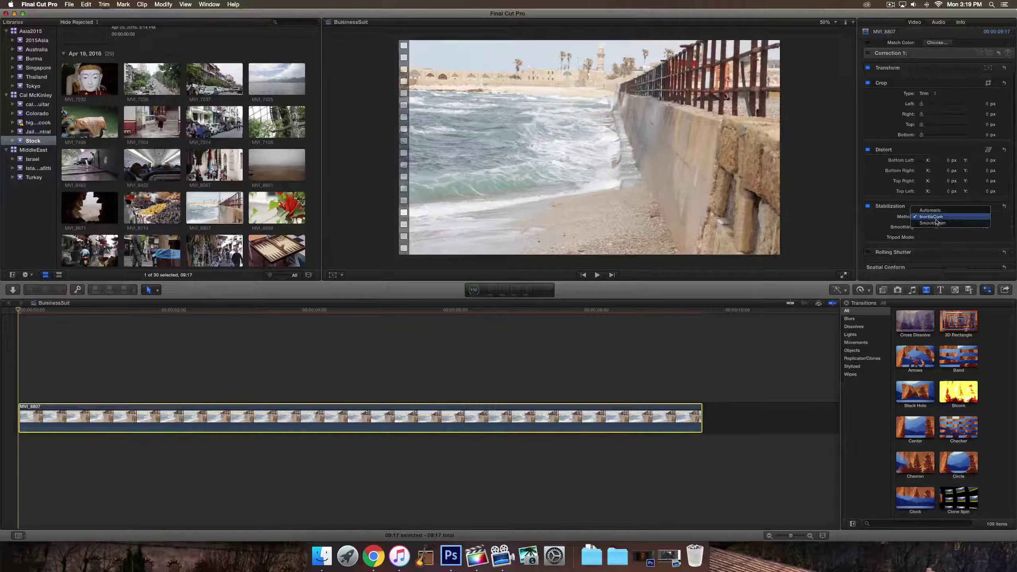
{"action": "left_click", "coordinate": [930, 210]}
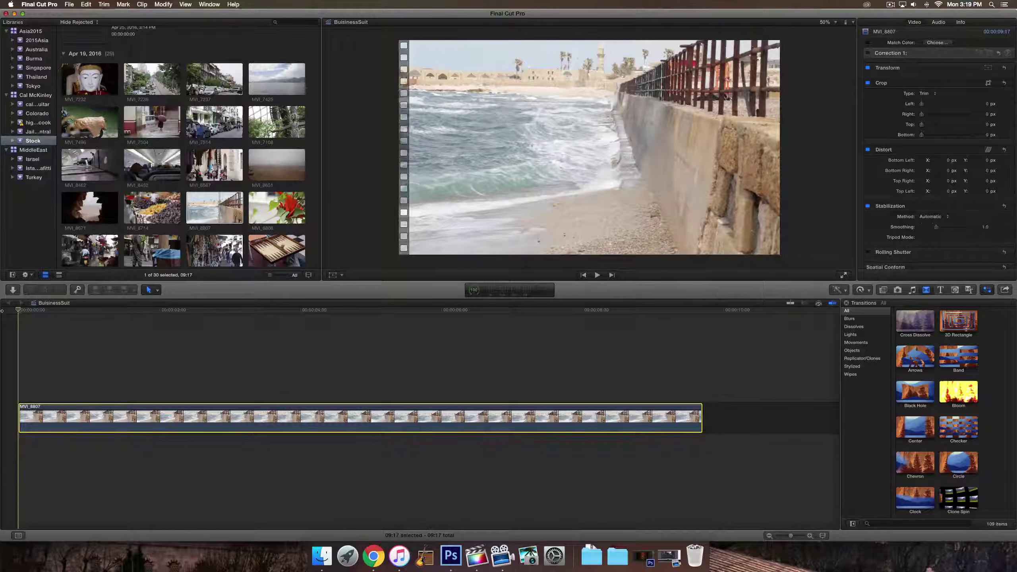
- Play the stabilized clip to check it, then scrub back to around 8:07
{"action": "key", "text": "space"}
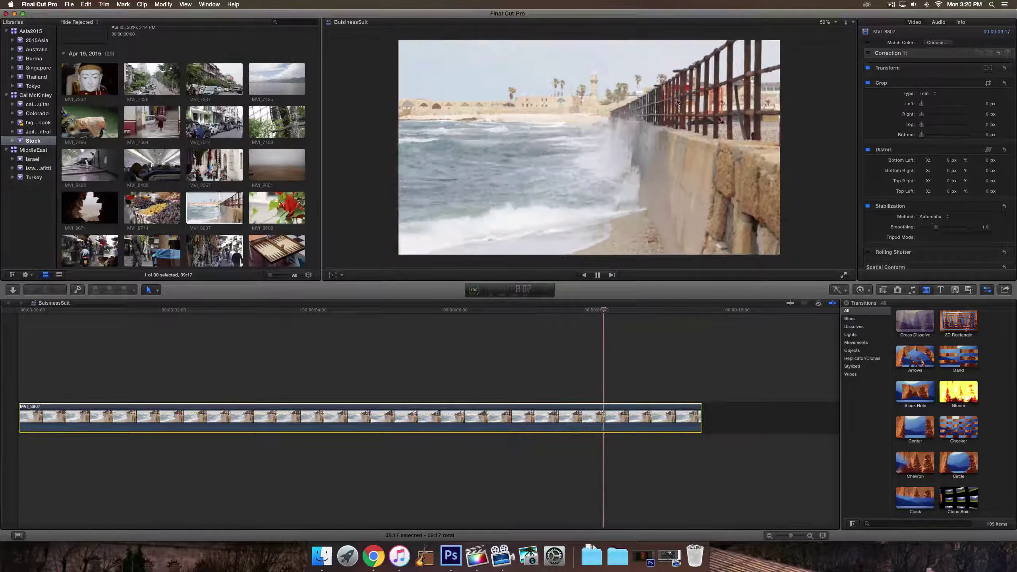
{"action": "key", "text": "space"}
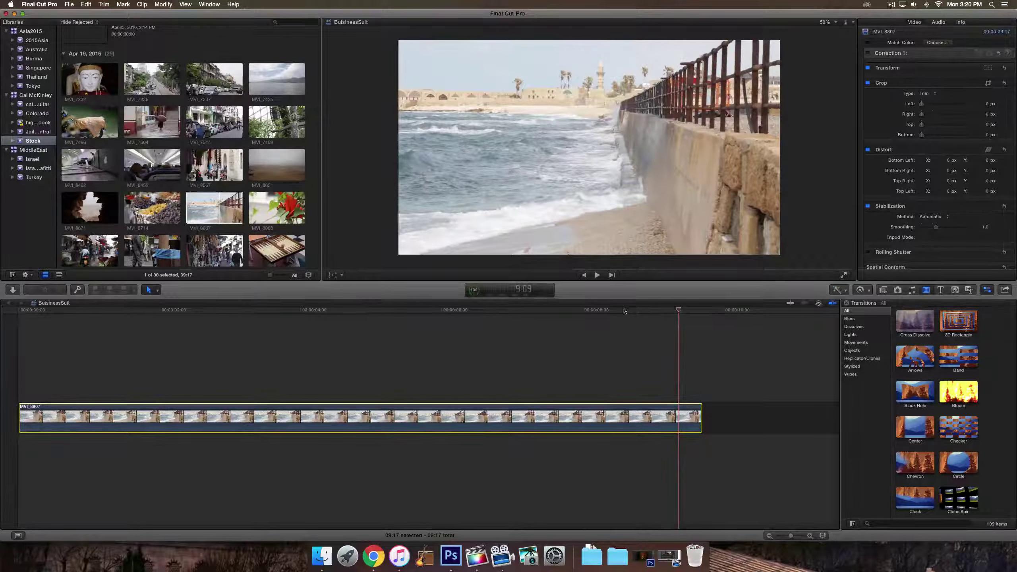
{"action": "left_click_drag", "start_coordinate": [680, 310], "coordinate": [315, 314]}
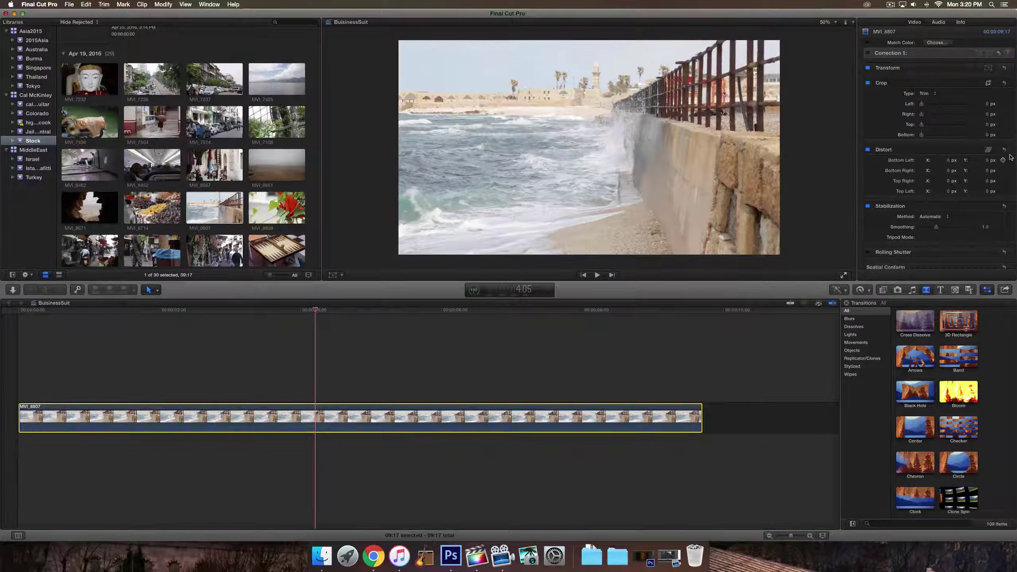
- Enable Correction 1 and bring up its Color Board Exposure adjustments
{"action": "scroll", "coordinate": [958, 143], "scroll_direction": "up", "scroll_amount": 3}
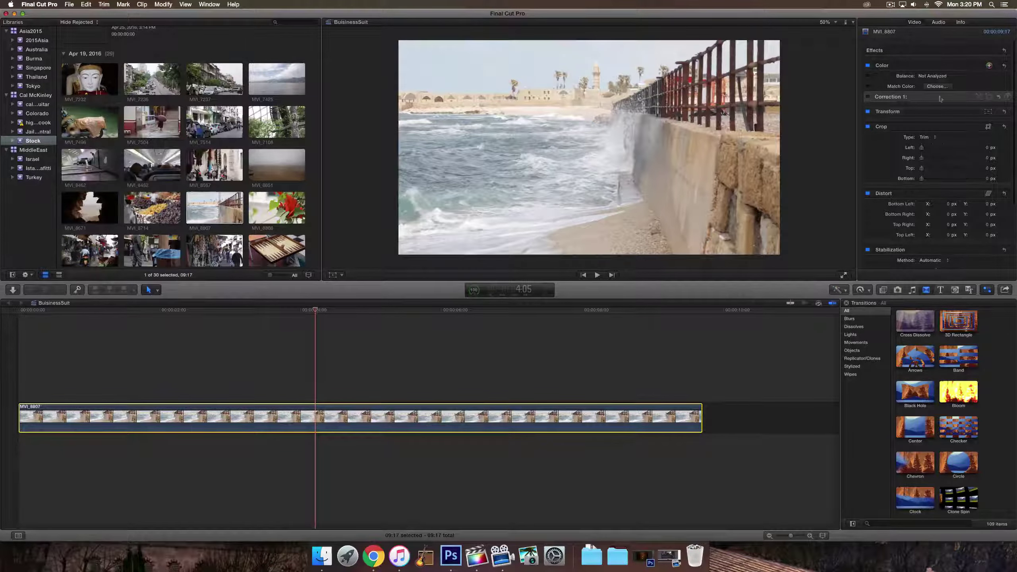
{"action": "left_click", "coordinate": [870, 97]}
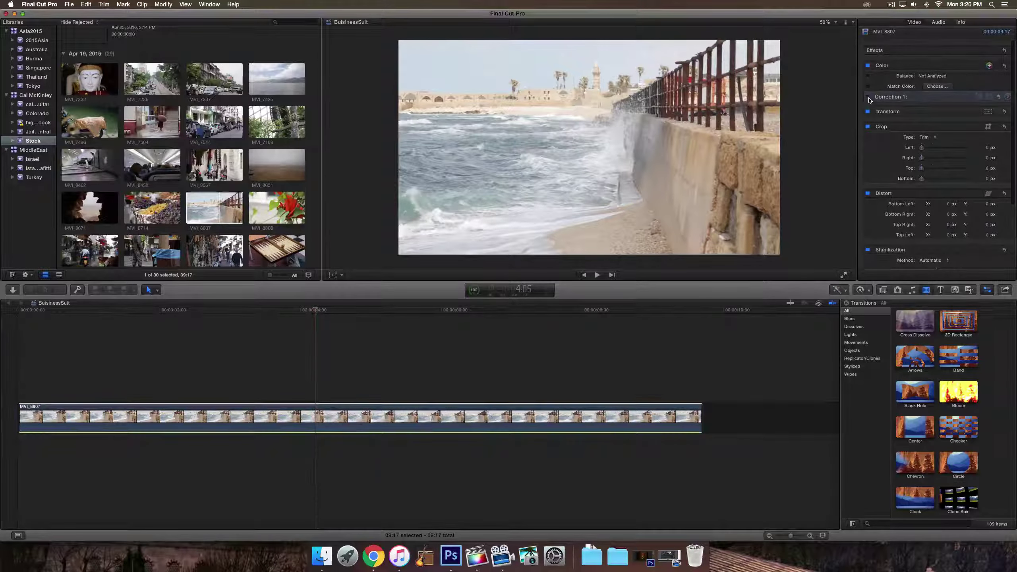
{"action": "left_click", "coordinate": [868, 97]}
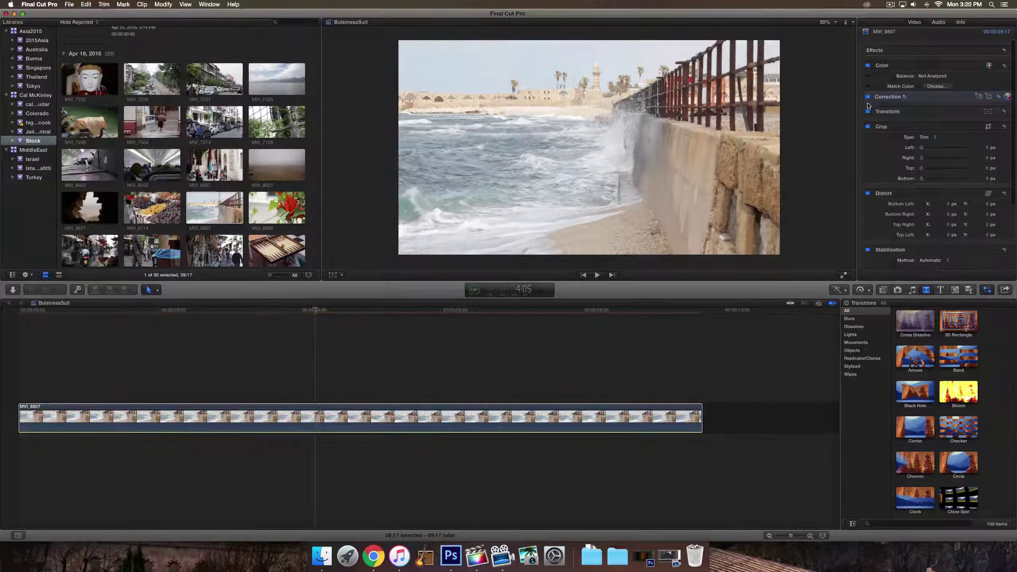
{"action": "left_click", "coordinate": [1009, 98]}
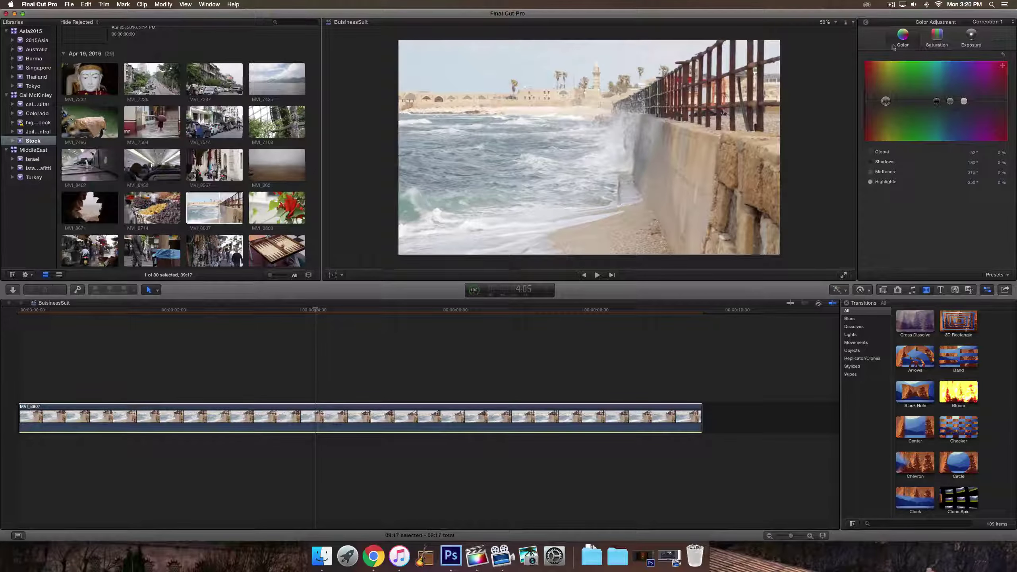
{"action": "left_click", "coordinate": [971, 36]}
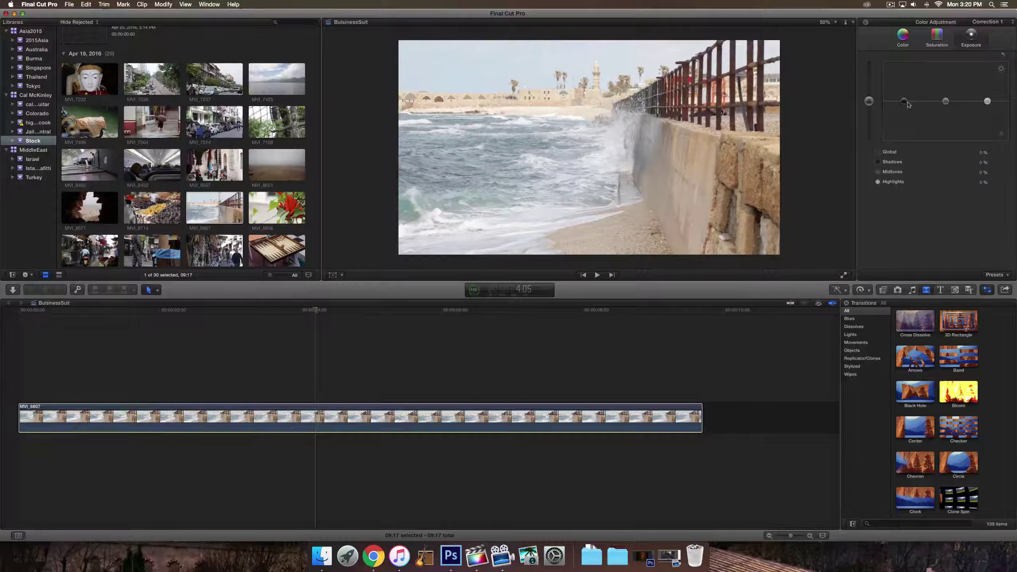
- Tune the Shadows and Highlights pucks, ending at -22% shadows and 14% highlights
{"action": "left_click_drag", "start_coordinate": [904, 101], "coordinate": [905, 107]}
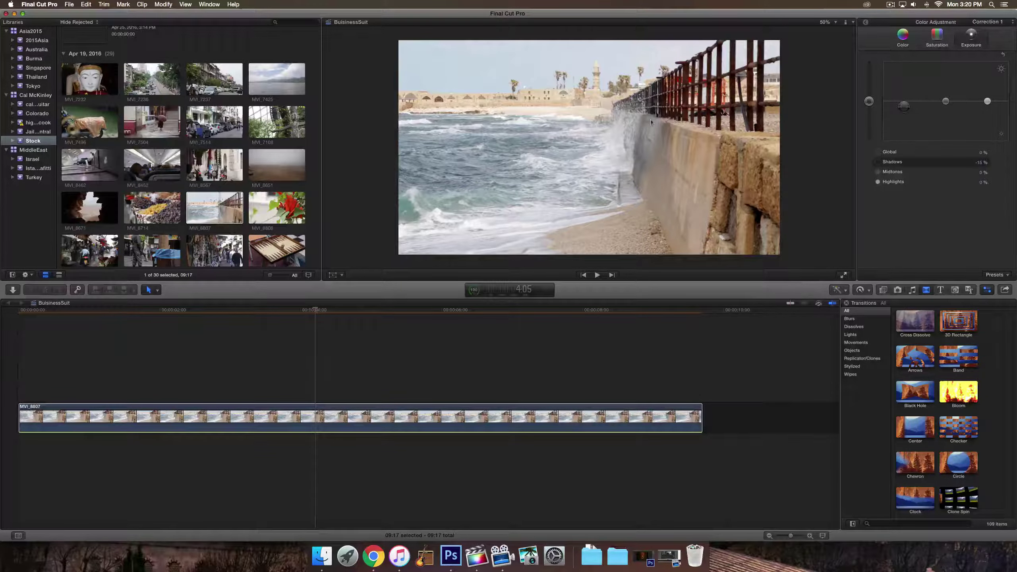
{"action": "left_click_drag", "start_coordinate": [987, 101], "coordinate": [988, 98]}
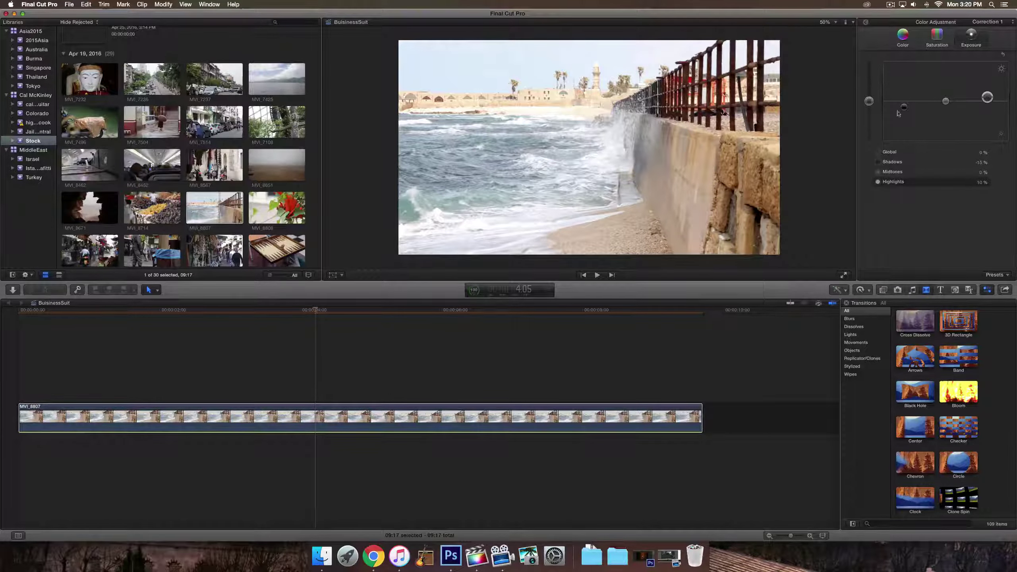
{"action": "left_click_drag", "start_coordinate": [903, 107], "coordinate": [904, 106]}
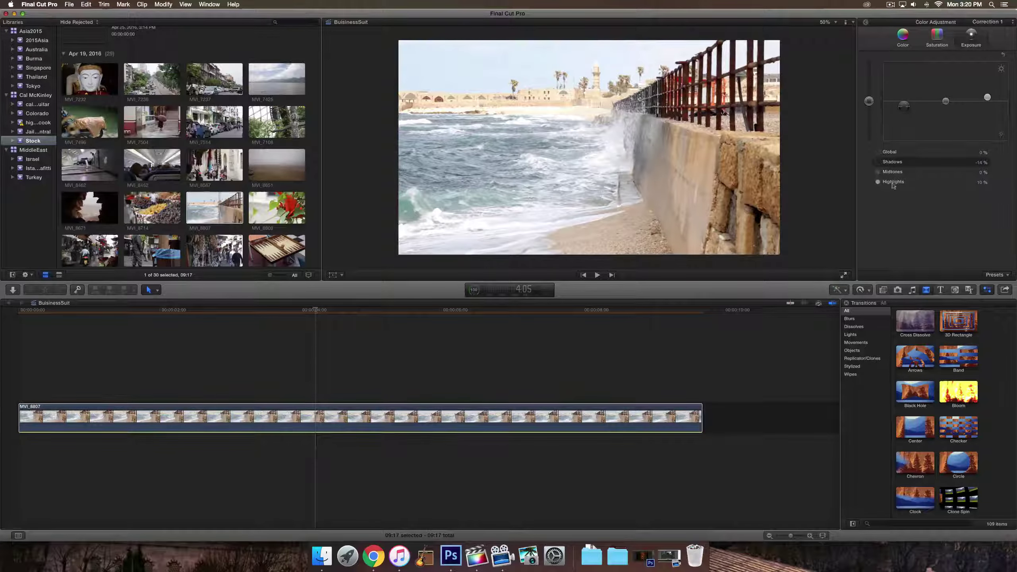
{"action": "left_click_drag", "start_coordinate": [987, 97], "coordinate": [987, 96]}
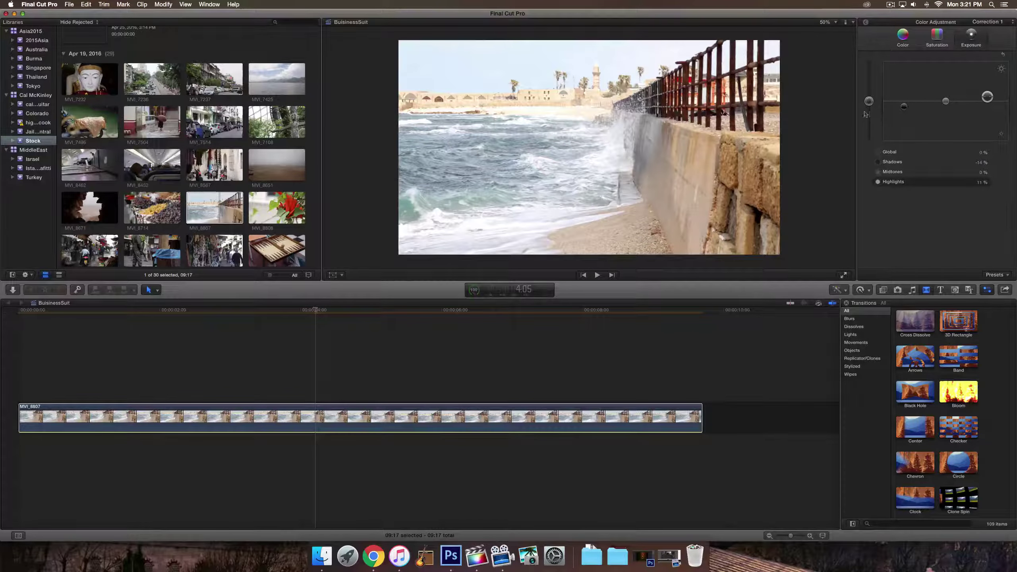
{"action": "mouse_move", "coordinate": [869, 101]}
{"action": "left_mouse_down"}
{"action": "mouse_move", "coordinate": [869, 115]}
{"action": "mouse_move", "coordinate": [870, 89]}
{"action": "mouse_move", "coordinate": [867, 116]}
{"action": "mouse_move", "coordinate": [870, 103]}
{"action": "left_mouse_up"}
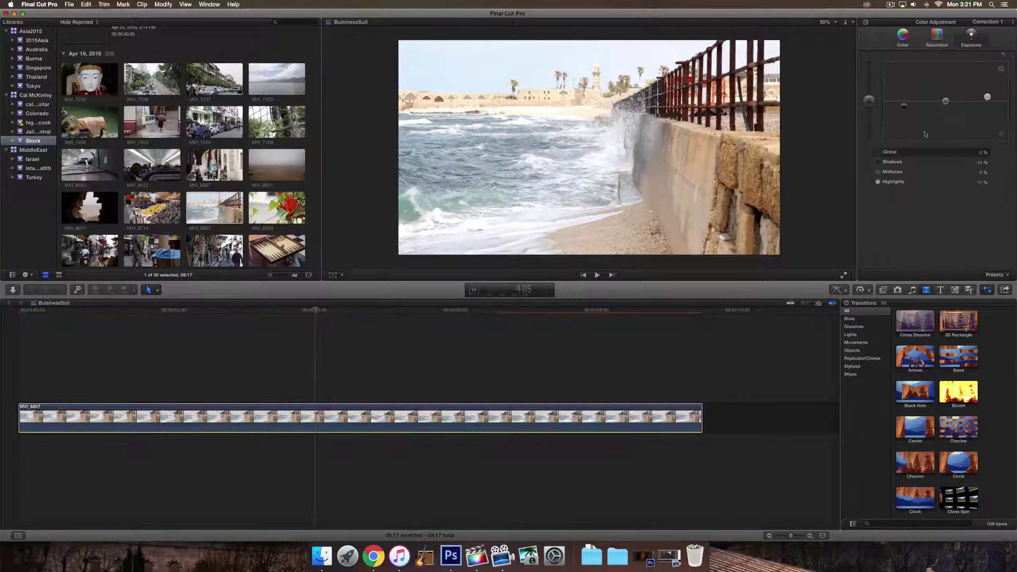
{"action": "left_click_drag", "start_coordinate": [988, 99], "coordinate": [987, 97]}
{"action": "left_click_drag", "start_coordinate": [904, 106], "coordinate": [904, 113]}
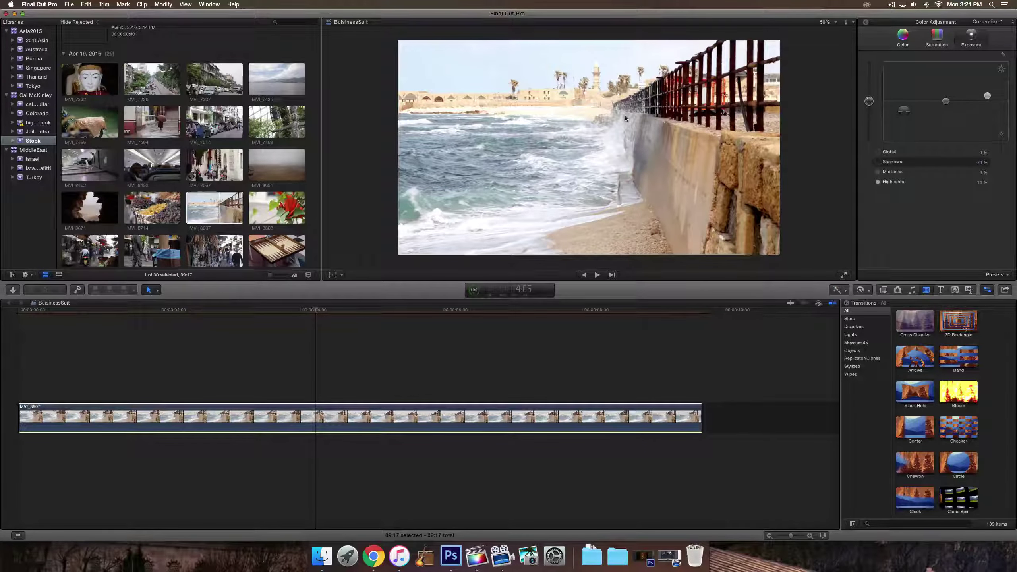
- Re-enable Correction 1 and shift the Global color puck from blue toward warm orange
{"action": "left_click", "coordinate": [865, 22]}
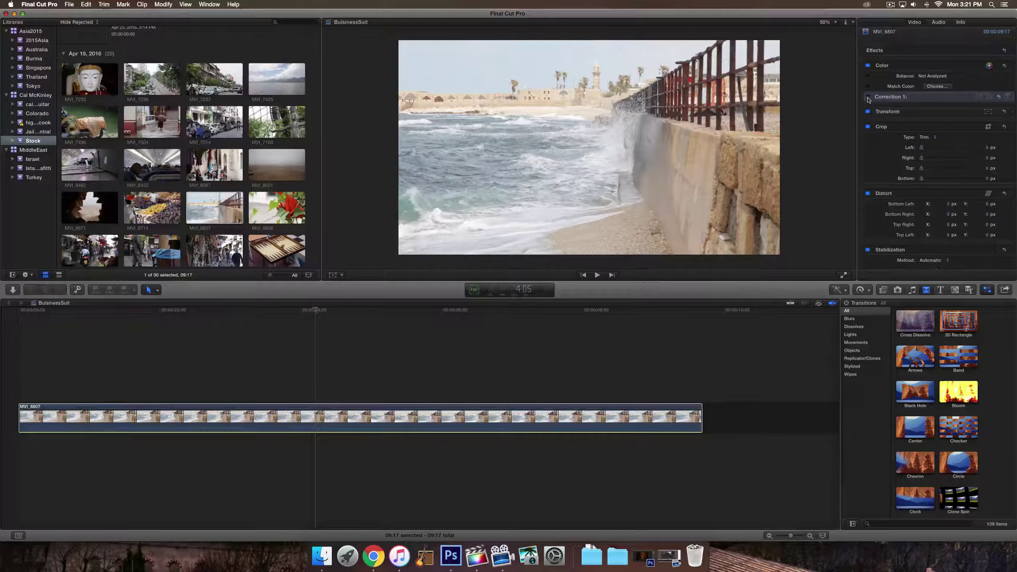
{"action": "left_click", "coordinate": [868, 97]}
{"action": "left_click", "coordinate": [1007, 96]}
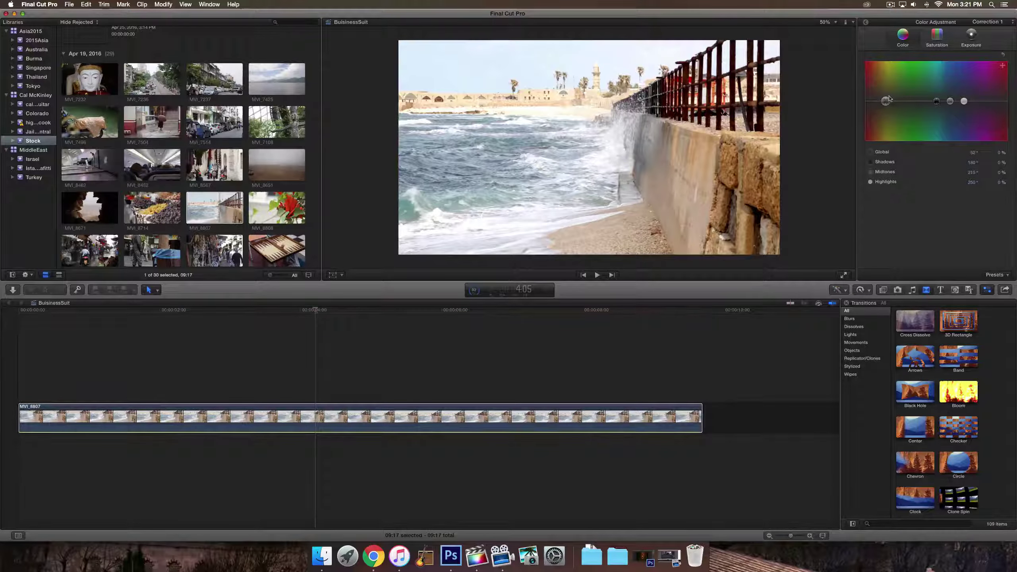
{"action": "mouse_move", "coordinate": [886, 100]}
{"action": "left_mouse_down"}
{"action": "mouse_move", "coordinate": [957, 103]}
{"action": "mouse_move", "coordinate": [883, 102]}
{"action": "left_mouse_up"}
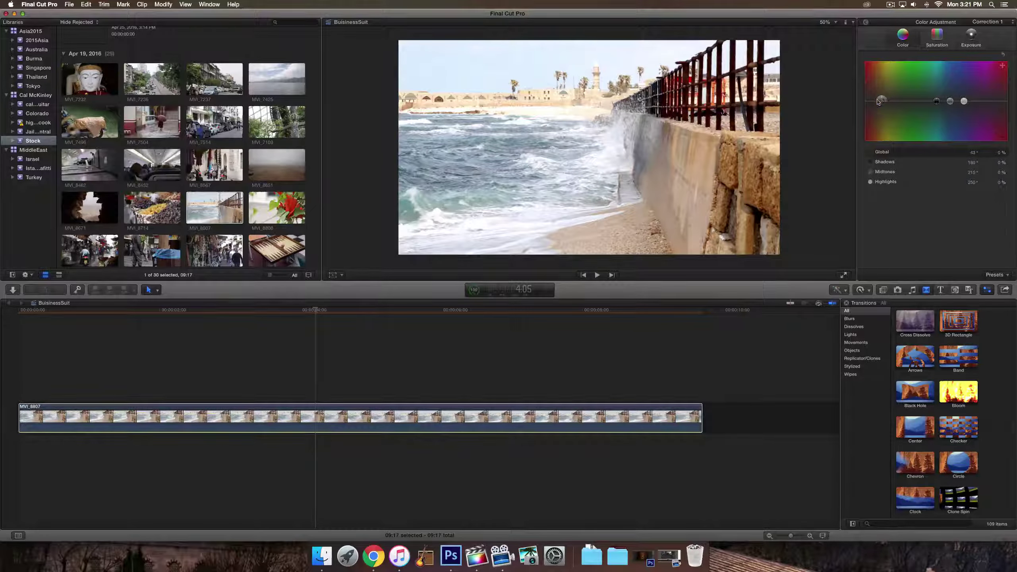
{"action": "mouse_move", "coordinate": [877, 103]}
{"action": "left_mouse_down"}
{"action": "mouse_move", "coordinate": [895, 107]}
{"action": "mouse_move", "coordinate": [878, 105]}
{"action": "left_mouse_up"}
- Set the Global saturation puck to -21% after testing 100% and 3%, then exit the Color Board
{"action": "left_click", "coordinate": [937, 36]}
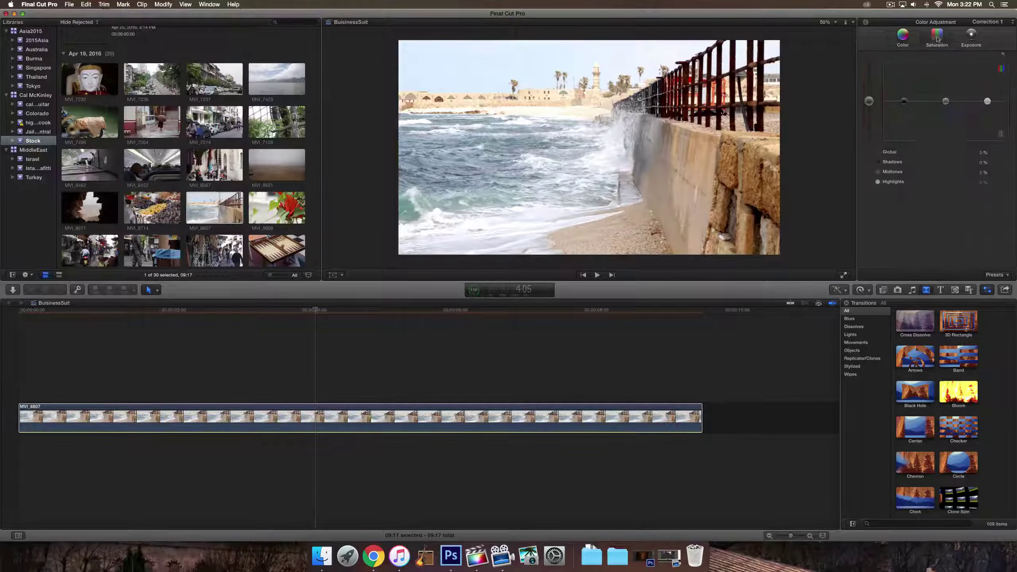
{"action": "left_click_drag", "start_coordinate": [868, 102], "coordinate": [878, 36]}
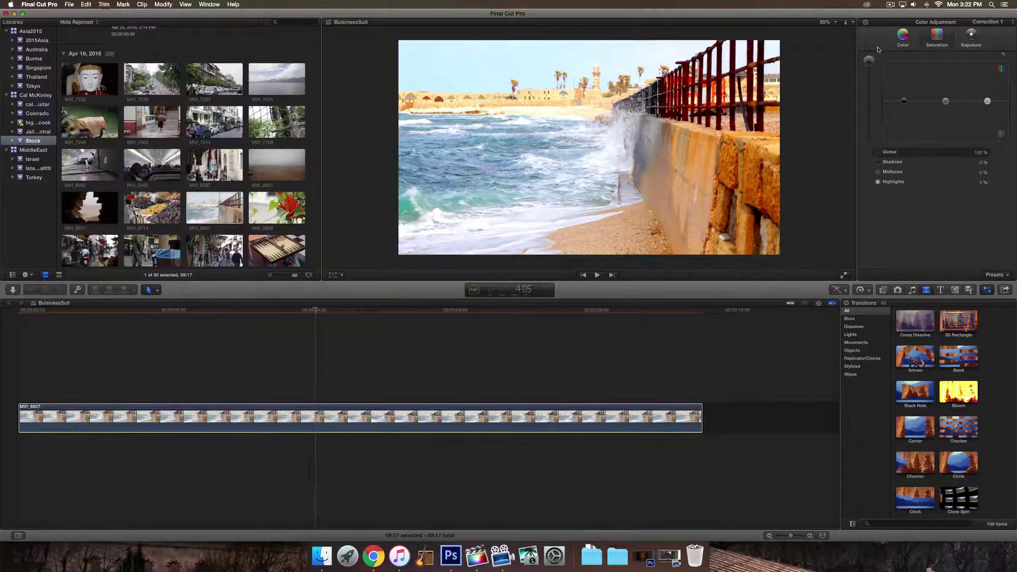
{"action": "left_click_drag", "start_coordinate": [869, 61], "coordinate": [959, 99]}
{"action": "left_click", "coordinate": [903, 34]}
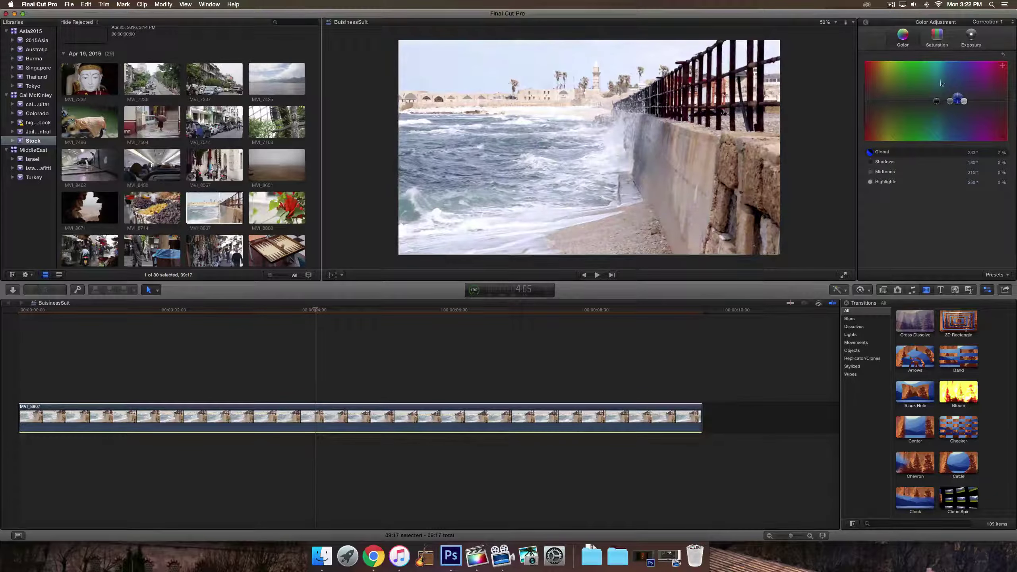
{"action": "left_click", "coordinate": [936, 35]}
{"action": "left_click_drag", "start_coordinate": [871, 116], "coordinate": [869, 109]}
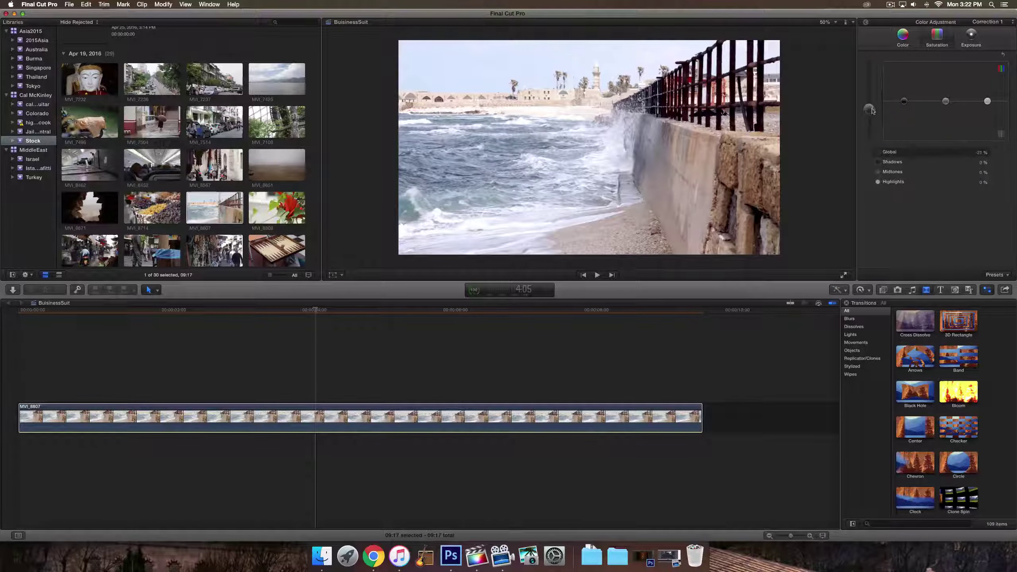
{"action": "left_click", "coordinate": [867, 23]}
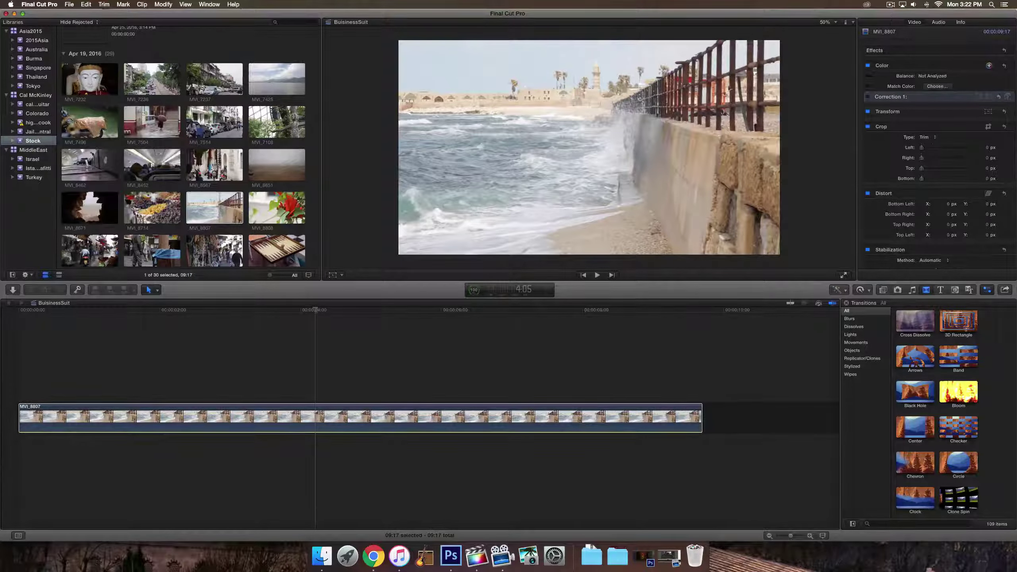
- Toggle Correction 1 off and back on to compare the clip before and after
{"action": "left_click", "coordinate": [868, 97]}
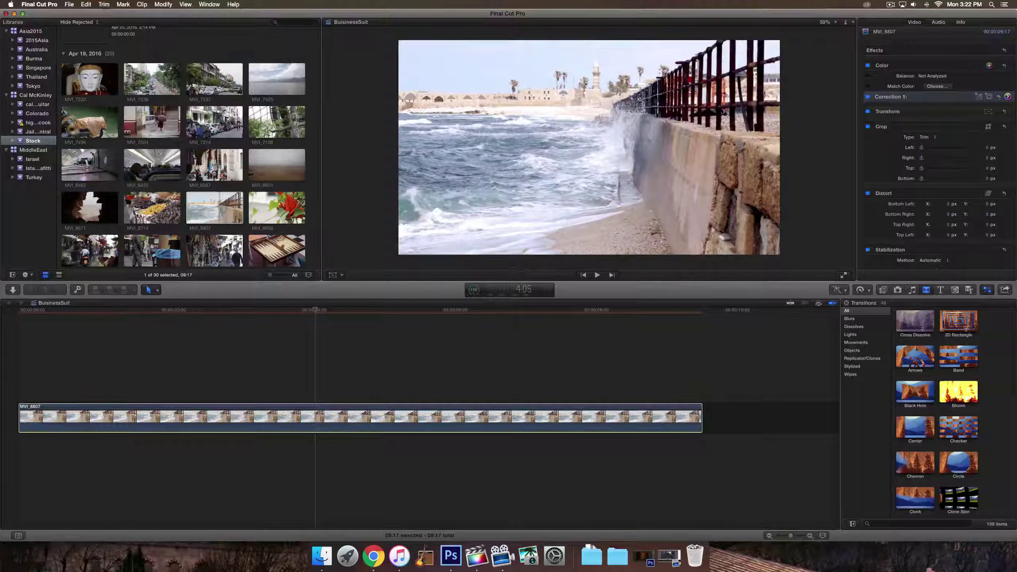
{"action": "left_click", "coordinate": [868, 97]}
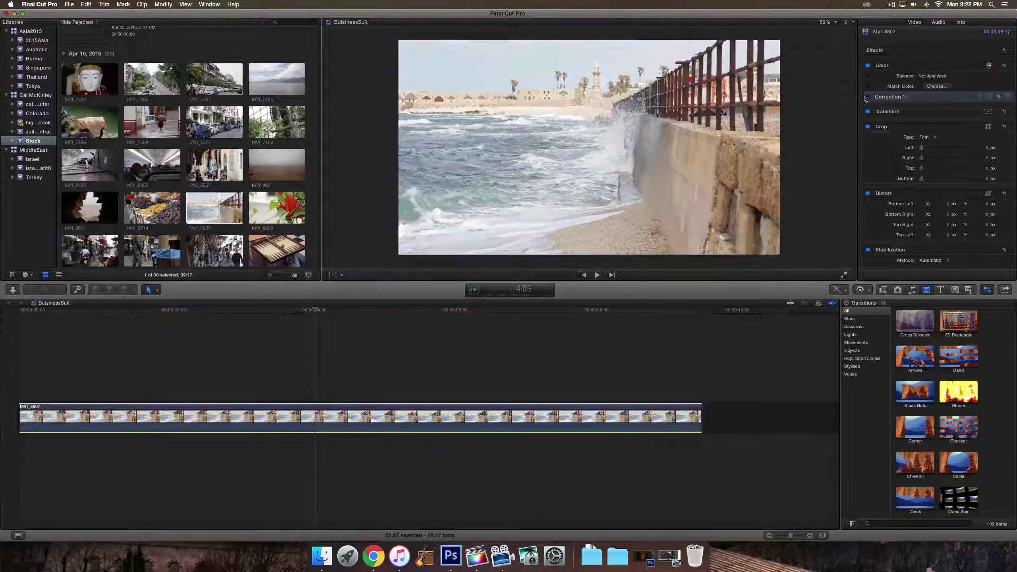
{"action": "left_click", "coordinate": [868, 97]}
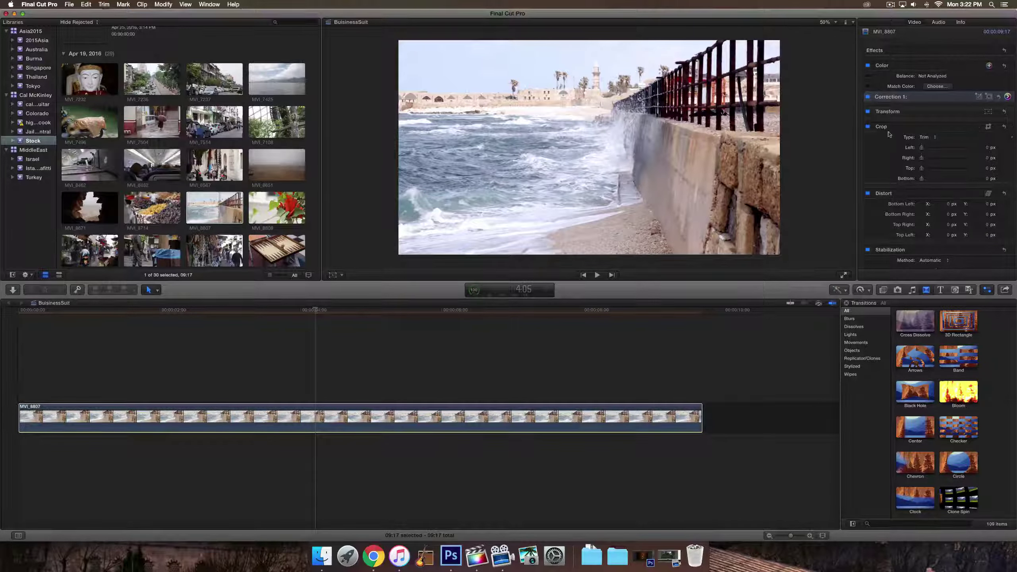
- Play the corrected clip, then move the playhead back to 8:20
{"action": "scroll", "coordinate": [952, 150], "scroll_direction": "down", "scroll_amount": 3}
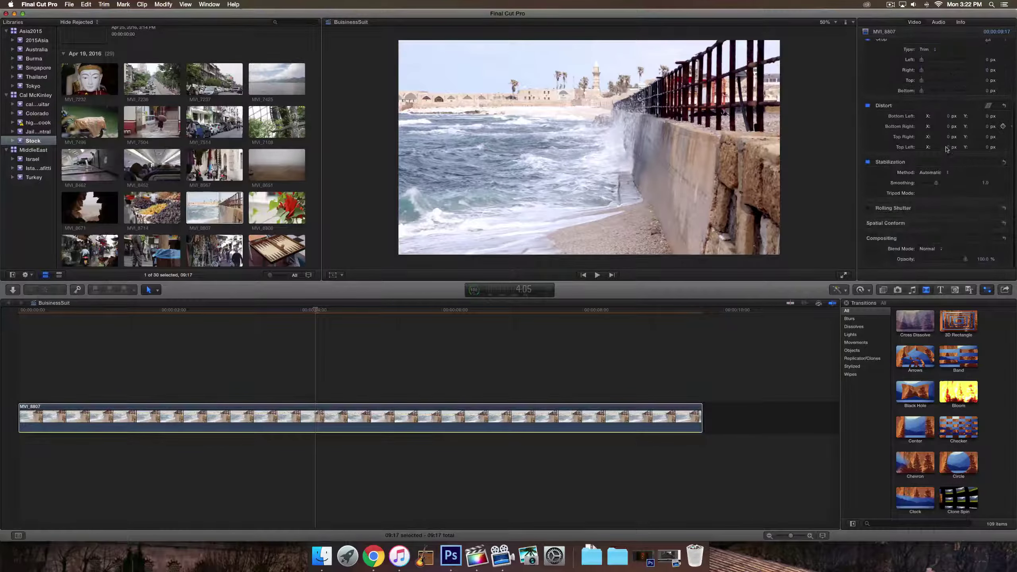
{"action": "scroll", "coordinate": [946, 150], "scroll_direction": "up", "scroll_amount": 3}
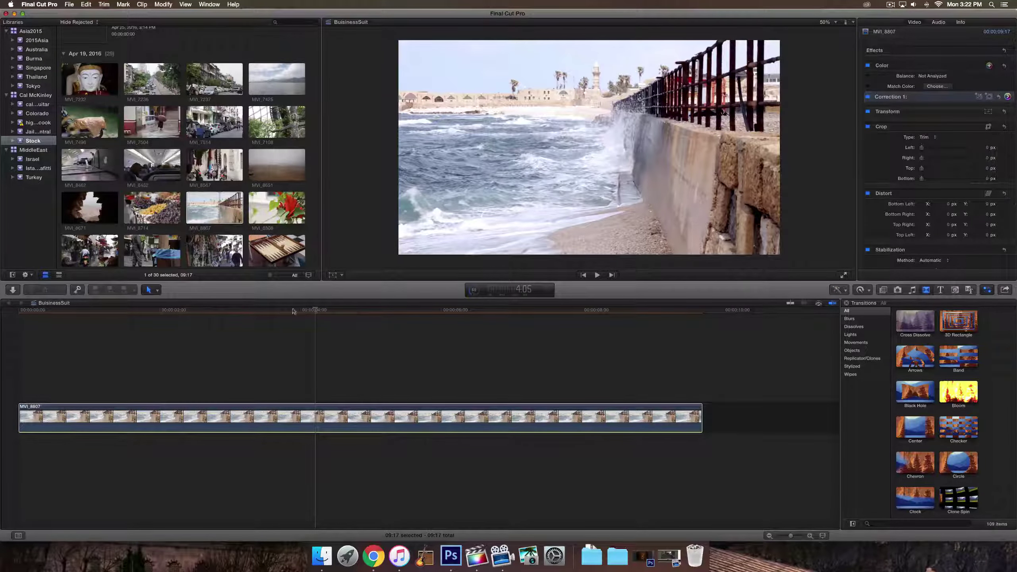
{"action": "key", "text": "space"}
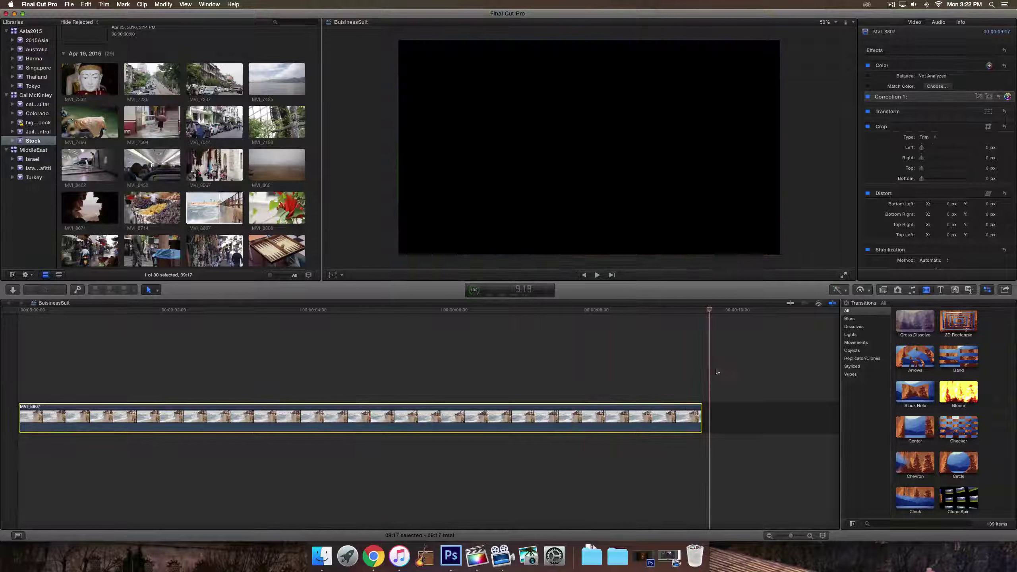
{"action": "left_click_drag", "start_coordinate": [696, 309], "coordinate": [642, 314]}
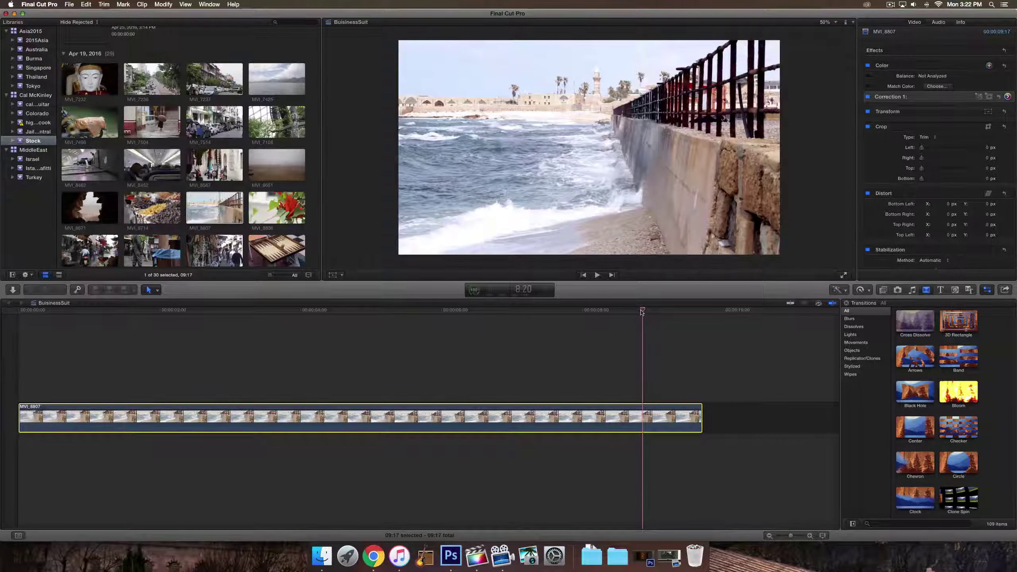